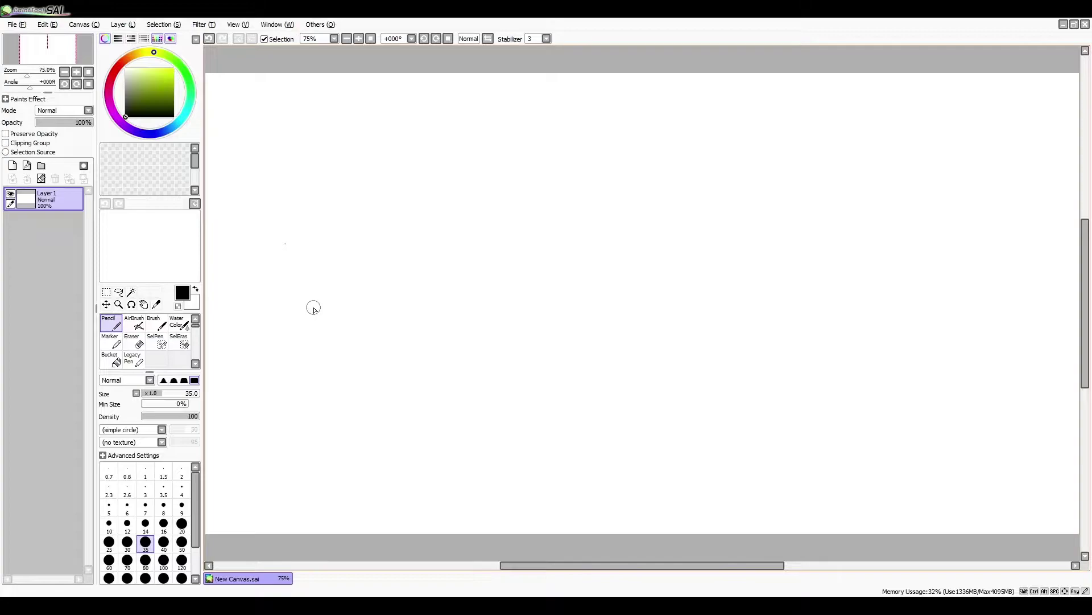
# Draw the face's V-shaped jawline in black pencil and a short slanted cheek line above its right end.
pyautogui.moveTo(319, 320)
pyautogui.mouseDown()
pyautogui.moveTo(339, 374)
pyautogui.moveTo(394, 432)
pyautogui.moveTo(434, 424)
pyautogui.moveTo(441, 414)
pyautogui.moveTo(416, 429)
pyautogui.moveTo(487, 387)
pyautogui.mouseUp()
pyautogui.hotkey('ctrl', 'z')
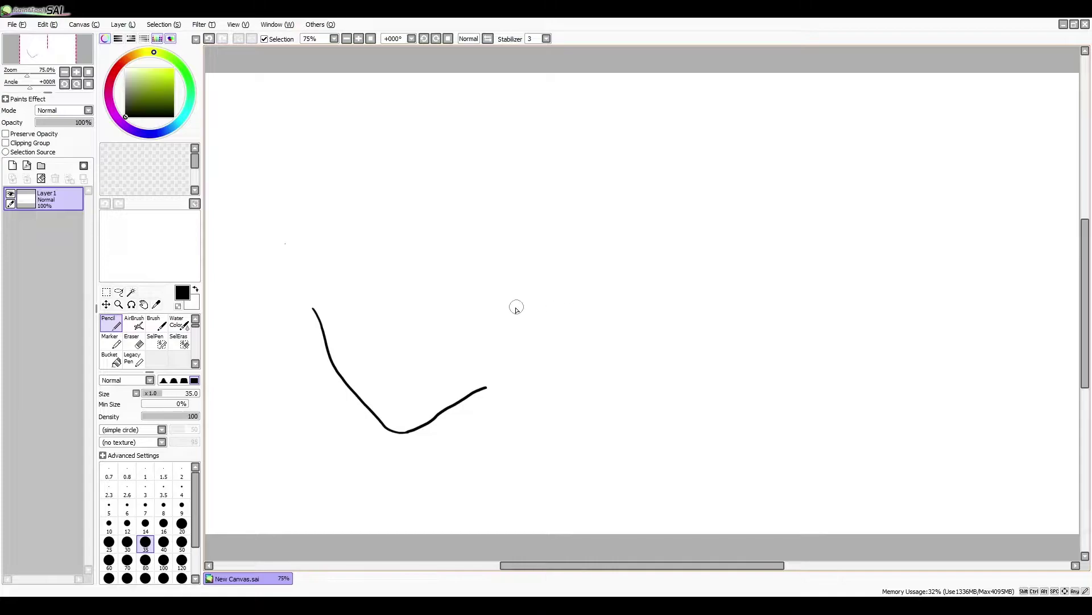
pyautogui.moveTo(508, 319); pyautogui.dragTo(513, 304)
pyautogui.moveTo(556, 247); pyautogui.dragTo(556, 246)
pyautogui.hotkey('ctrl', 'z')
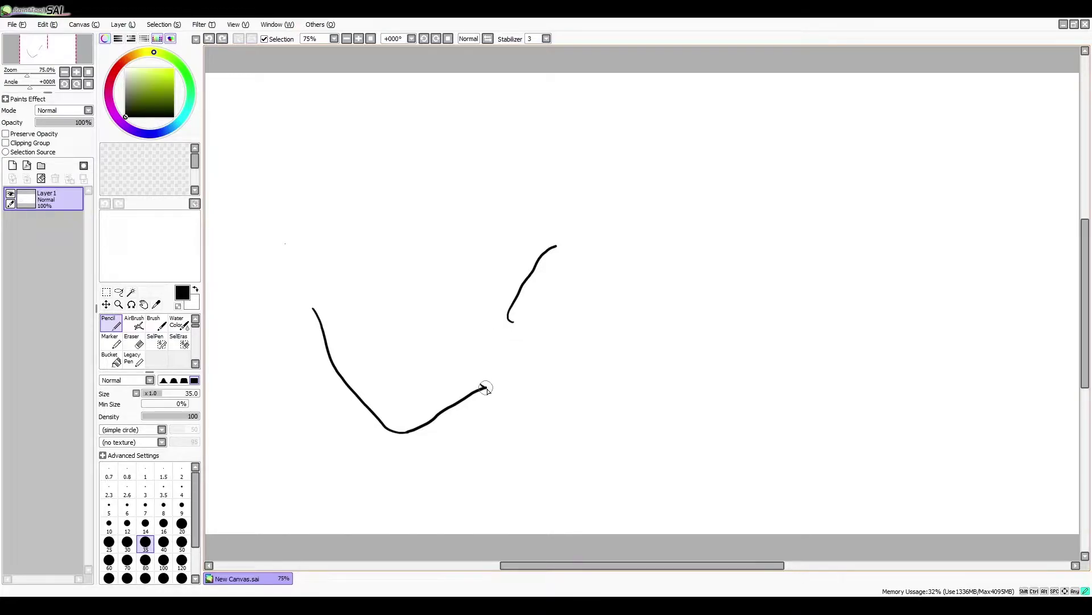
# Draw the mask's oval side disc between the jawline and the cheek line, with layered rim curves on its left edge.
pyautogui.moveTo(481, 385); pyautogui.dragTo(503, 392)
pyautogui.moveTo(520, 324)
pyautogui.mouseDown()
pyautogui.moveTo(525, 364)
pyautogui.moveTo(503, 391)
pyautogui.moveTo(476, 374)
pyautogui.moveTo(506, 323)
pyautogui.mouseUp()
pyautogui.hotkey('ctrl', 'z')
pyautogui.moveTo(484, 386)
pyautogui.mouseDown()
pyautogui.moveTo(480, 340)
pyautogui.moveTo(510, 320)
pyautogui.mouseUp()
pyautogui.hotkey('ctrl', 'z')
pyautogui.moveTo(486, 388)
pyautogui.mouseDown()
pyautogui.moveTo(483, 355)
pyautogui.moveTo(493, 326)
pyautogui.moveTo(508, 320)
pyautogui.mouseUp()
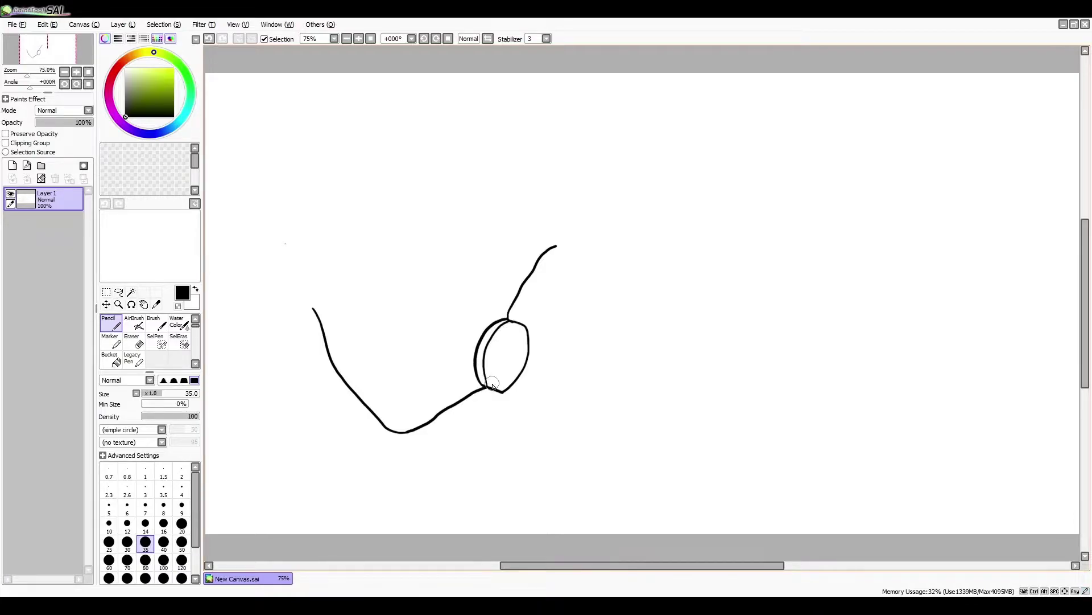
pyautogui.moveTo(488, 380)
pyautogui.mouseDown()
pyautogui.moveTo(483, 355)
pyautogui.moveTo(513, 321)
pyautogui.mouseUp()
pyautogui.hotkey('ctrl', 'z')
# Draw the hood's lower left edge as a diagonal line below the jaw, with a short fold branching off it.
pyautogui.moveTo(272, 401); pyautogui.dragTo(354, 452)
pyautogui.hotkey('ctrl', 'z')
pyautogui.moveTo(272, 402); pyautogui.dragTo(409, 498)
pyautogui.moveTo(348, 457); pyautogui.dragTo(372, 501)
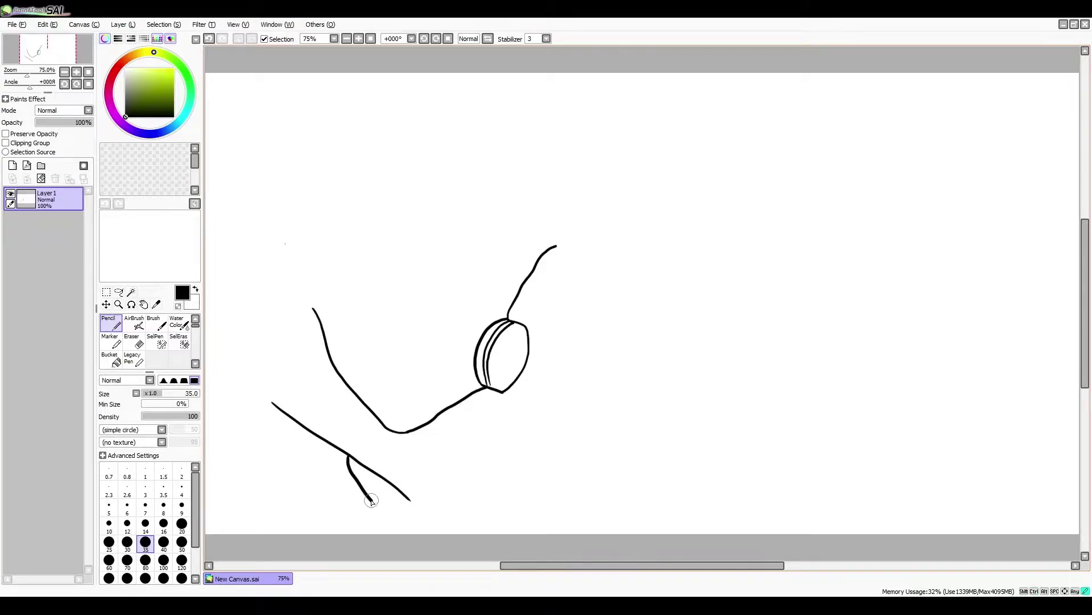
# Extend the hood's left edge upward from the lower diagonal, curving it in toward the top of the canvas.
pyautogui.moveTo(274, 405); pyautogui.dragTo(261, 239)
pyautogui.hotkey('ctrl', 'z')
pyautogui.moveTo(261, 280); pyautogui.dragTo(260, 158)
pyautogui.hotkey('ctrl', 'z')
pyautogui.hotkey('ctrl', 'z')
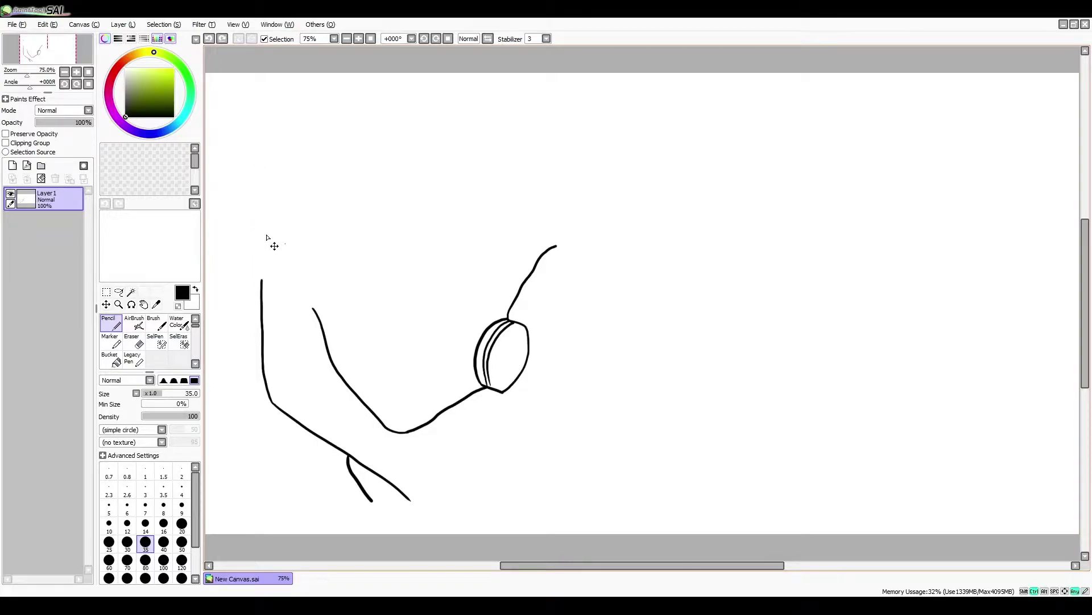
pyautogui.moveTo(262, 282); pyautogui.dragTo(260, 177)
# Draw the arched upper edge of the hood opening down to the cheek line and erase the overshooting end.
pyautogui.hotkey('ctrl', 'z')
pyautogui.moveTo(261, 282)
pyautogui.mouseDown()
pyautogui.moveTo(268, 153)
pyautogui.moveTo(308, 83)
pyautogui.mouseUp()
pyautogui.moveTo(272, 139)
pyautogui.mouseDown()
pyautogui.moveTo(310, 108)
pyautogui.moveTo(369, 113)
pyautogui.moveTo(453, 160)
pyautogui.moveTo(438, 155)
pyautogui.moveTo(565, 254)
pyautogui.mouseUp()
pyautogui.hotkey('ctrl', 'z')
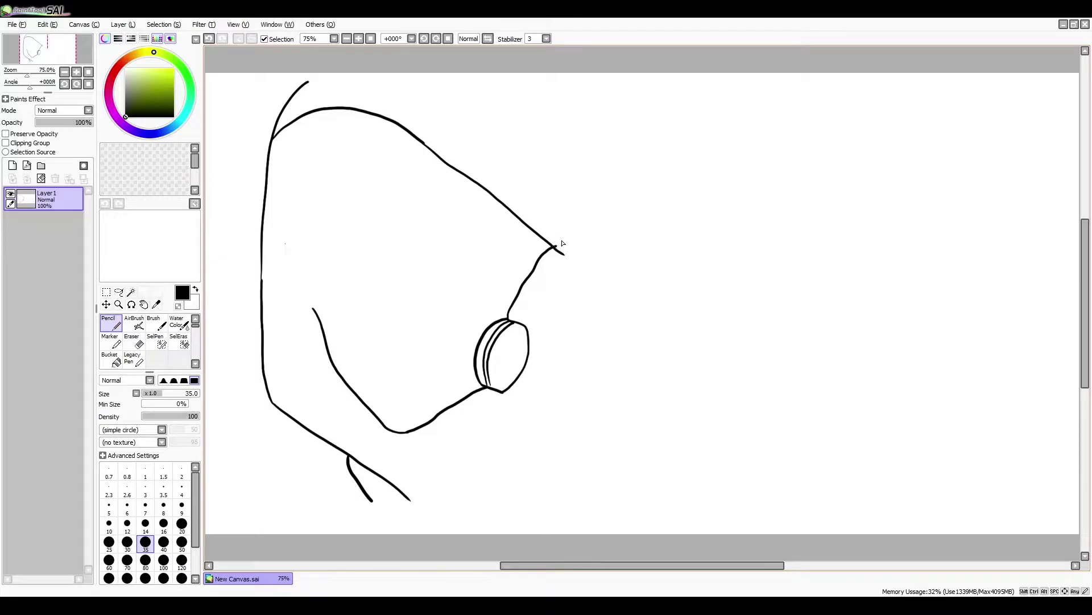
pyautogui.press('e')
pyautogui.press('n')
# Continue the hood opening's edge around the right side of the face and back down toward the neck.
pyautogui.moveTo(560, 246); pyautogui.dragTo(602, 281)
pyautogui.hotkey('ctrl', 'z')
pyautogui.moveTo(557, 251); pyautogui.dragTo(602, 281)
pyautogui.hotkey('ctrl', 'z')
pyautogui.moveTo(561, 252)
pyautogui.mouseDown()
pyautogui.moveTo(600, 283)
pyautogui.moveTo(646, 367)
pyautogui.mouseUp()
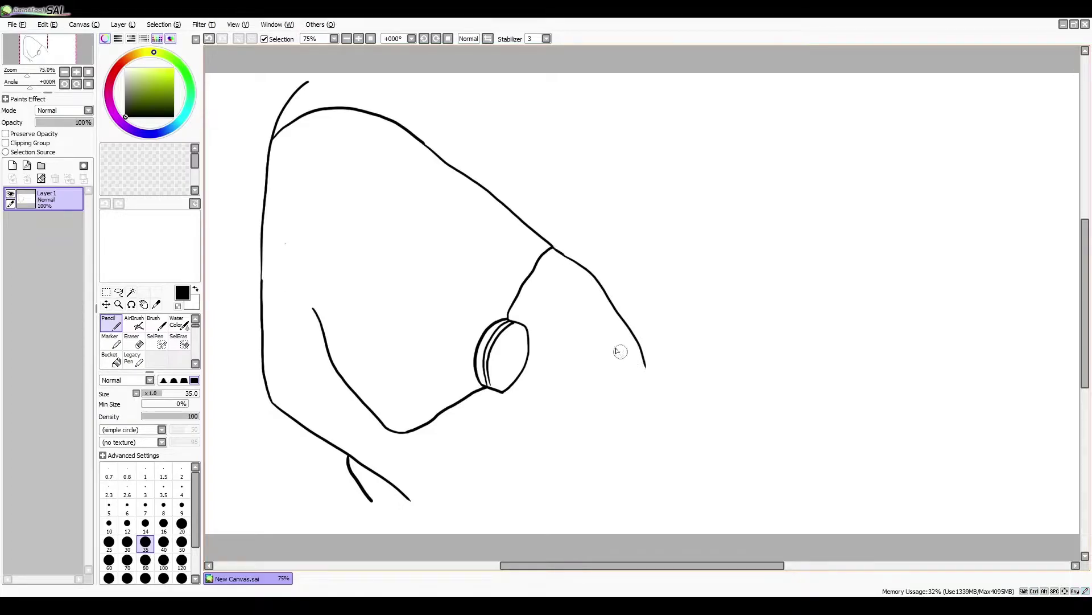
pyautogui.hotkey('ctrl', 'z')
pyautogui.moveTo(555, 249); pyautogui.dragTo(624, 323)
pyautogui.hotkey('ctrl', 'z')
pyautogui.moveTo(557, 250)
pyautogui.mouseDown()
pyautogui.moveTo(596, 279)
pyautogui.moveTo(645, 384)
pyautogui.mouseUp()
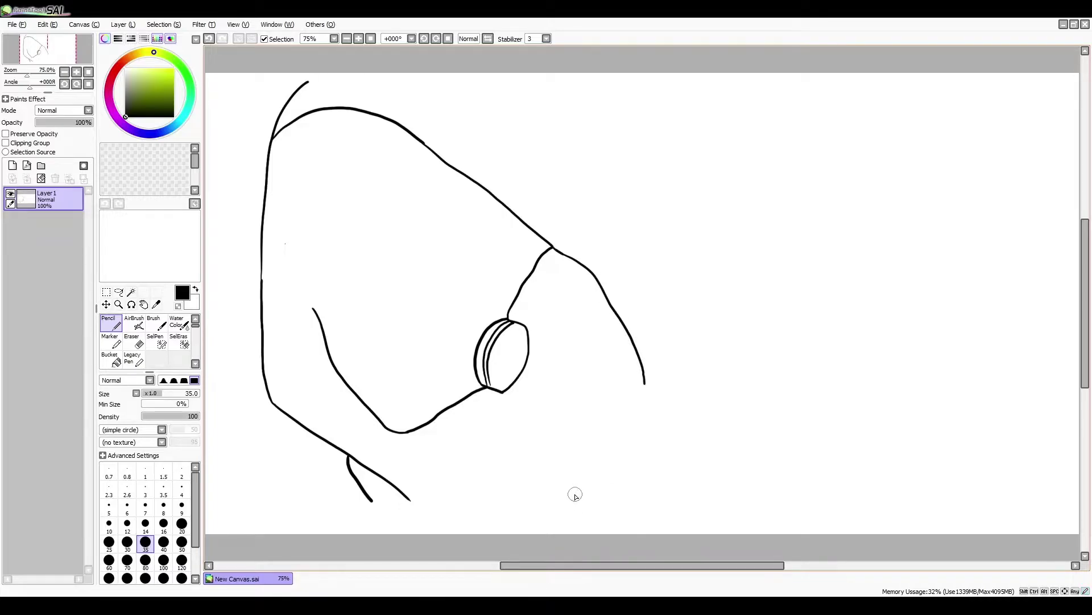
pyautogui.moveTo(574, 496); pyautogui.dragTo(607, 432)
pyautogui.hotkey('ctrl', 'z')
pyautogui.moveTo(571, 496); pyautogui.dragTo(645, 377)
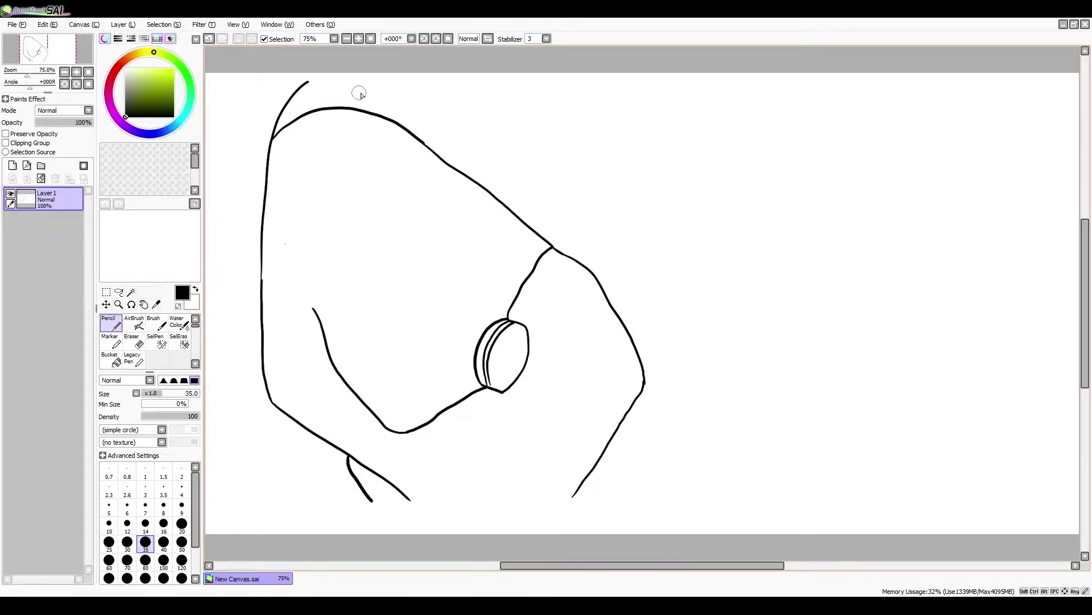
# Draw the long outer right edge of the hood and the shoulder line branching off its lower end.
pyautogui.moveTo(617, 83); pyautogui.dragTo(689, 242)
pyautogui.hotkey('ctrl', 'z')
pyautogui.moveTo(620, 87)
pyautogui.mouseDown()
pyautogui.moveTo(681, 278)
pyautogui.moveTo(694, 383)
pyautogui.moveTo(688, 441)
pyautogui.mouseUp()
pyautogui.moveTo(695, 388)
pyautogui.mouseDown()
pyautogui.moveTo(705, 431)
pyautogui.moveTo(750, 501)
pyautogui.mouseUp()
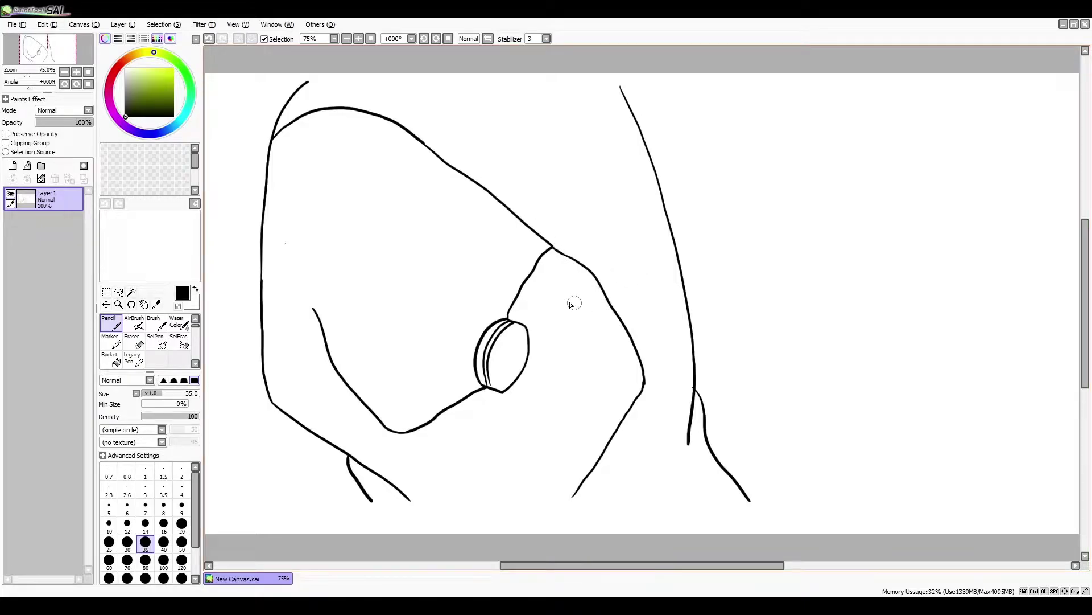
# Draw the ear with its inner folds above the side disc and add spiky hair strands behind it.
pyautogui.moveTo(527, 330)
pyautogui.mouseDown()
pyautogui.moveTo(573, 293)
pyautogui.moveTo(581, 263)
pyautogui.moveTo(563, 250)
pyautogui.moveTo(542, 276)
pyautogui.moveTo(554, 253)
pyautogui.mouseUp()
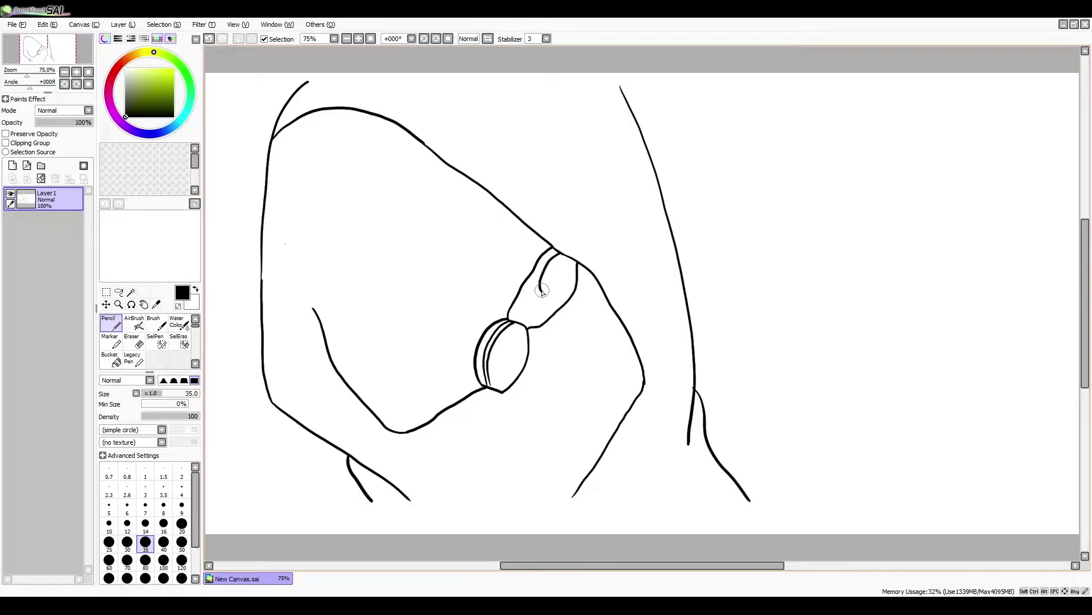
pyautogui.moveTo(543, 287)
pyautogui.mouseDown()
pyautogui.moveTo(565, 293)
pyautogui.moveTo(543, 295)
pyautogui.moveTo(553, 291)
pyautogui.moveTo(541, 281)
pyautogui.moveTo(571, 271)
pyautogui.mouseUp()
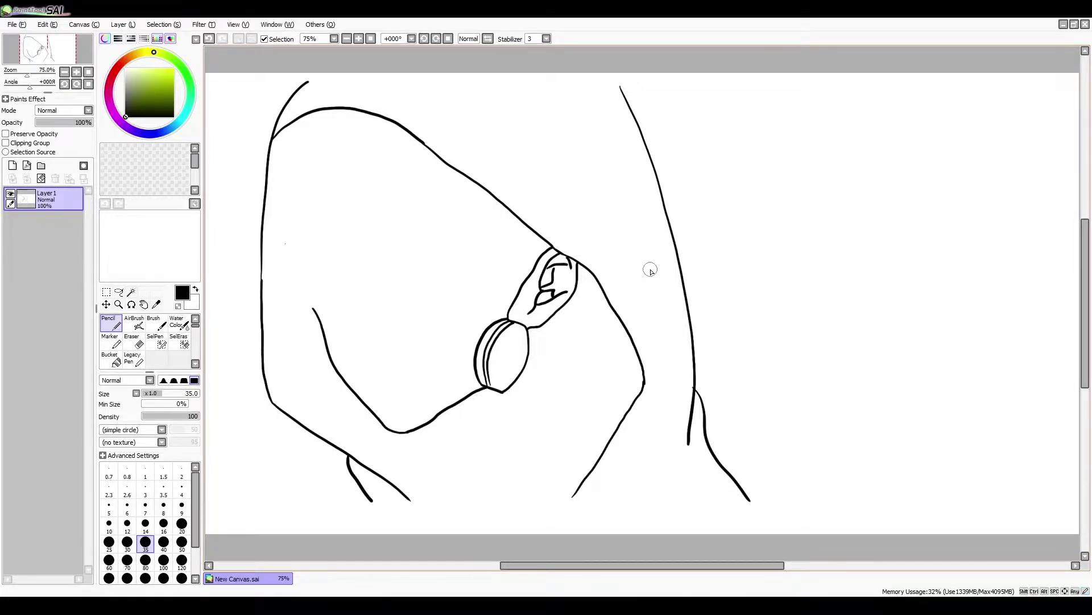
pyautogui.moveTo(560, 308)
pyautogui.mouseDown()
pyautogui.moveTo(579, 333)
pyautogui.moveTo(575, 311)
pyautogui.moveTo(584, 319)
pyautogui.moveTo(599, 283)
pyautogui.mouseUp()
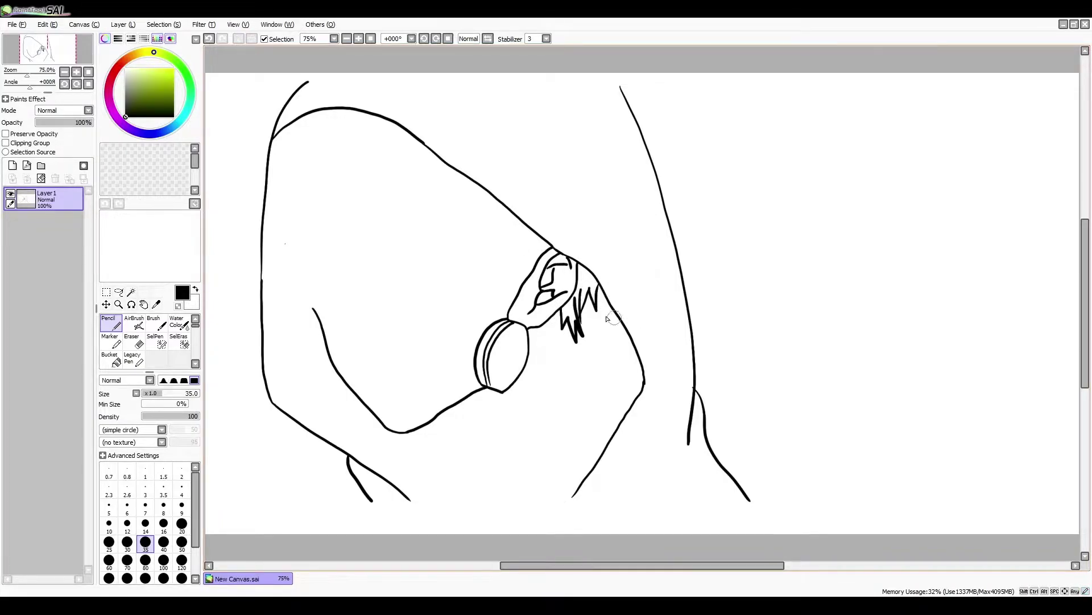
# Draw the rounded rectangular eye patch at the left of the face with a double line along its right side.
pyautogui.click(285, 244)
pyautogui.hotkey('ctrl', 'z')
pyautogui.moveTo(284, 248)
pyautogui.mouseDown()
pyautogui.moveTo(302, 303)
pyautogui.moveTo(345, 297)
pyautogui.mouseUp()
pyautogui.moveTo(285, 244)
pyautogui.mouseDown()
pyautogui.moveTo(324, 233)
pyautogui.moveTo(347, 297)
pyautogui.mouseUp()
pyautogui.moveTo(317, 223); pyautogui.dragTo(346, 273)
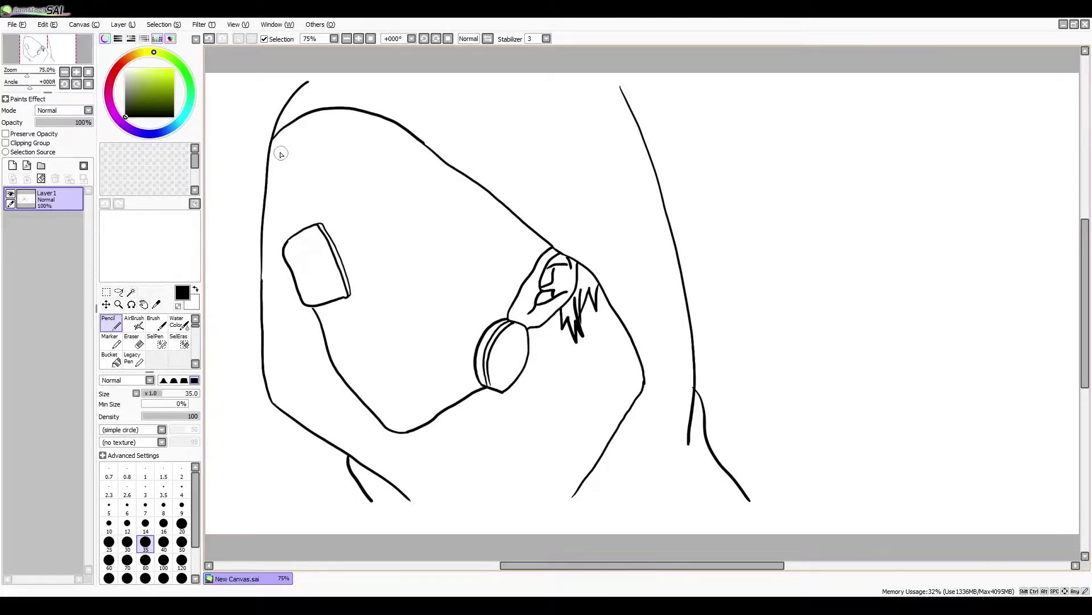
# Sketch dense spiky hair strands under the hood's left edge, hanging over the top of the eye patch.
pyautogui.moveTo(292, 128); pyautogui.dragTo(285, 153)
pyautogui.hotkey('ctrl', 'z')
pyautogui.moveTo(265, 233); pyautogui.dragTo(297, 121)
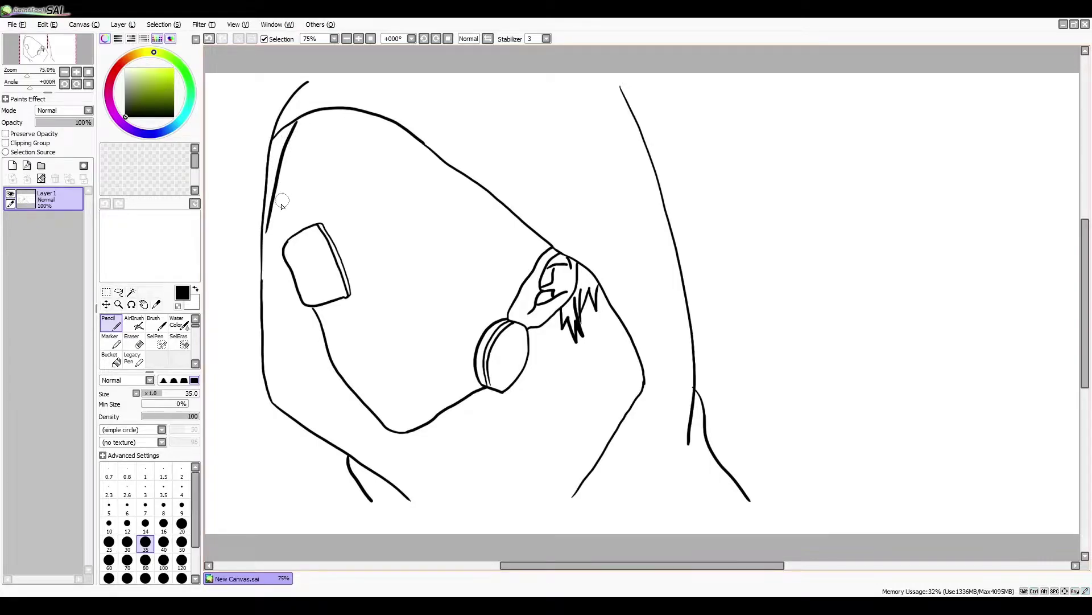
pyautogui.moveTo(270, 230)
pyautogui.mouseDown()
pyautogui.moveTo(281, 208)
pyautogui.moveTo(278, 263)
pyautogui.moveTo(283, 194)
pyautogui.moveTo(291, 235)
pyautogui.moveTo(293, 165)
pyautogui.mouseUp()
pyautogui.moveTo(279, 202); pyautogui.dragTo(315, 130)
pyautogui.moveTo(293, 165); pyautogui.dragTo(314, 122)
pyautogui.moveTo(301, 163); pyautogui.dragTo(304, 190)
pyautogui.moveTo(311, 151)
pyautogui.mouseDown()
pyautogui.moveTo(306, 214)
pyautogui.moveTo(348, 149)
pyautogui.moveTo(325, 157)
pyautogui.moveTo(332, 147)
pyautogui.moveTo(315, 216)
pyautogui.moveTo(335, 199)
pyautogui.moveTo(335, 230)
pyautogui.mouseUp()
# Continue the jagged hair fringe along the hood's upper edge across the forehead to the ear.
pyautogui.moveTo(355, 151)
pyautogui.mouseDown()
pyautogui.moveTo(337, 228)
pyautogui.moveTo(356, 152)
pyautogui.moveTo(361, 202)
pyautogui.mouseUp()
pyautogui.hotkey('ctrl', 'z')
pyautogui.moveTo(381, 142)
pyautogui.mouseDown()
pyautogui.moveTo(370, 230)
pyautogui.moveTo(401, 135)
pyautogui.moveTo(402, 155)
pyautogui.moveTo(430, 184)
pyautogui.moveTo(447, 193)
pyautogui.moveTo(460, 175)
pyautogui.moveTo(495, 262)
pyautogui.moveTo(505, 253)
pyautogui.moveTo(509, 265)
pyautogui.moveTo(512, 242)
pyautogui.moveTo(514, 259)
pyautogui.moveTo(517, 228)
pyautogui.moveTo(523, 250)
pyautogui.moveTo(541, 253)
pyautogui.moveTo(544, 233)
pyautogui.mouseUp()
pyautogui.hotkey('ctrl', 'z')
pyautogui.moveTo(492, 206)
pyautogui.mouseDown()
pyautogui.moveTo(496, 243)
pyautogui.moveTo(492, 227)
pyautogui.moveTo(483, 231)
pyautogui.mouseUp()
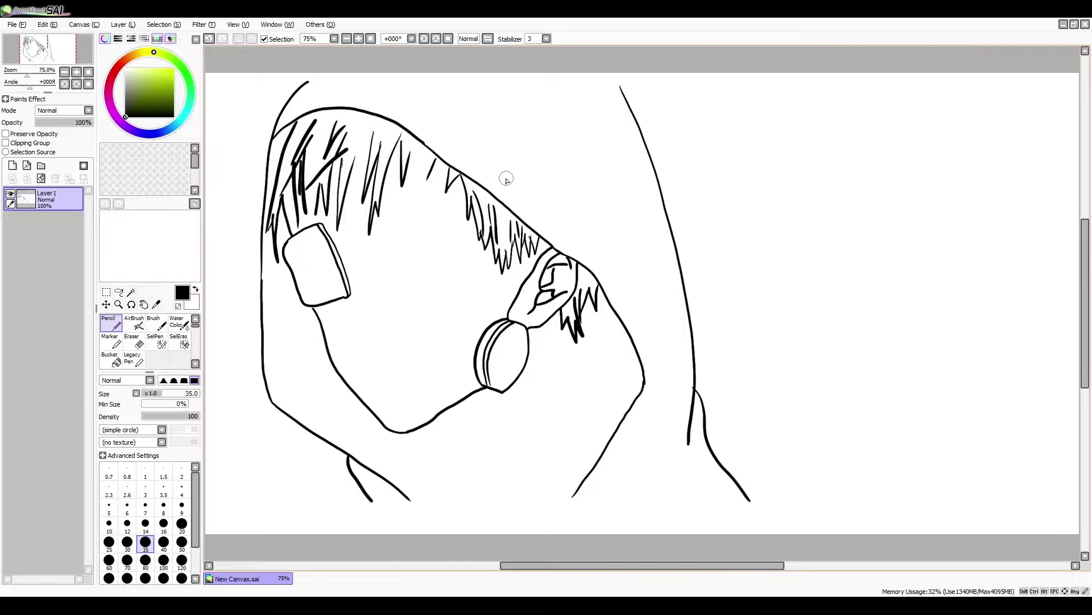
# Draw the strap's upper edge from the top of the eye patch to the hair and erase its overshooting end.
pyautogui.moveTo(344, 205); pyautogui.dragTo(367, 143)
pyautogui.hotkey('ctrl', 'z')
pyautogui.moveTo(342, 206)
pyautogui.mouseDown()
pyautogui.moveTo(367, 144)
pyautogui.moveTo(376, 174)
pyautogui.mouseUp()
pyautogui.moveTo(322, 226)
pyautogui.mouseDown()
pyautogui.moveTo(373, 197)
pyautogui.moveTo(450, 179)
pyautogui.mouseUp()
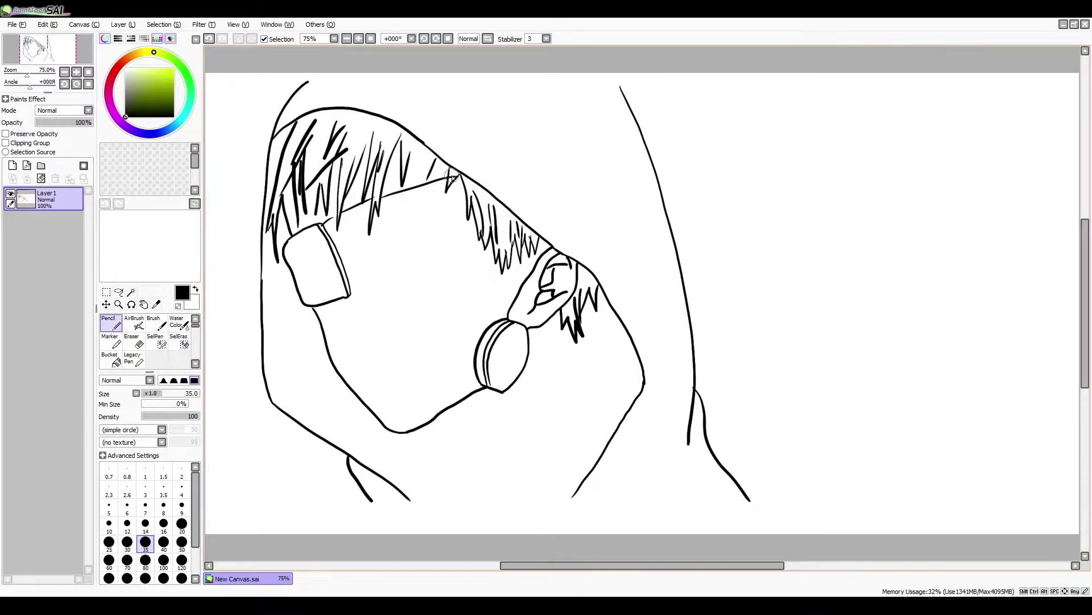
pyautogui.press('e')
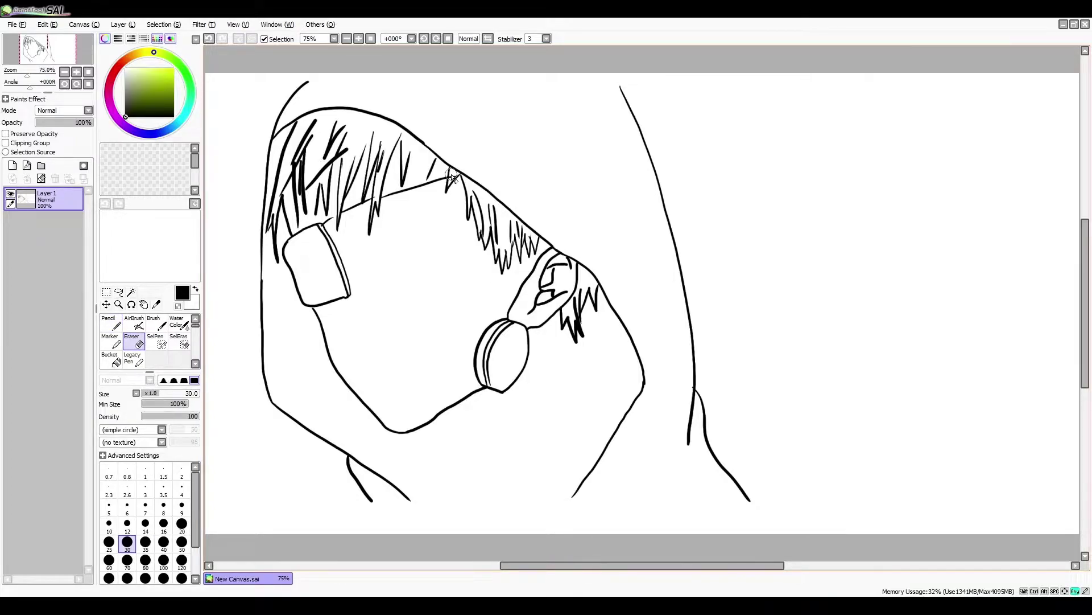
pyautogui.press('n')
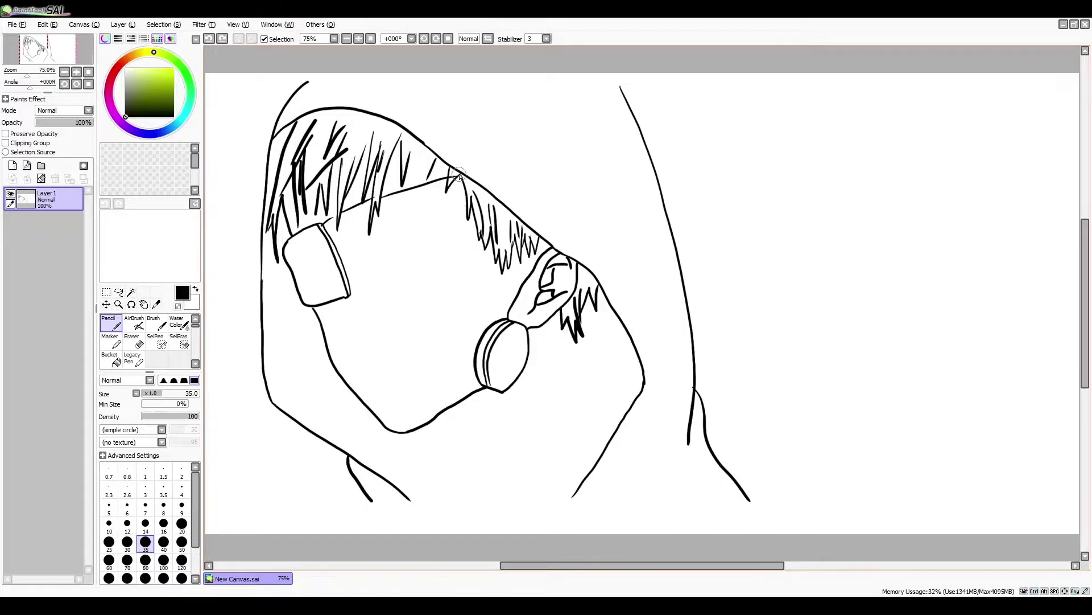
pyautogui.press('e')
pyautogui.moveTo(455, 179); pyautogui.dragTo(459, 174)
# Draw the strap's lower edge as a double line from the eye patch's right side up to the hair.
pyautogui.press('n')
pyautogui.moveTo(350, 275); pyautogui.dragTo(420, 221)
pyautogui.hotkey('ctrl', 'z')
pyautogui.moveTo(349, 279); pyautogui.dragTo(470, 199)
pyautogui.hotkey('ctrl', 'z')
pyautogui.moveTo(348, 278); pyautogui.dragTo(469, 202)
pyautogui.moveTo(355, 281); pyautogui.dragTo(464, 213)
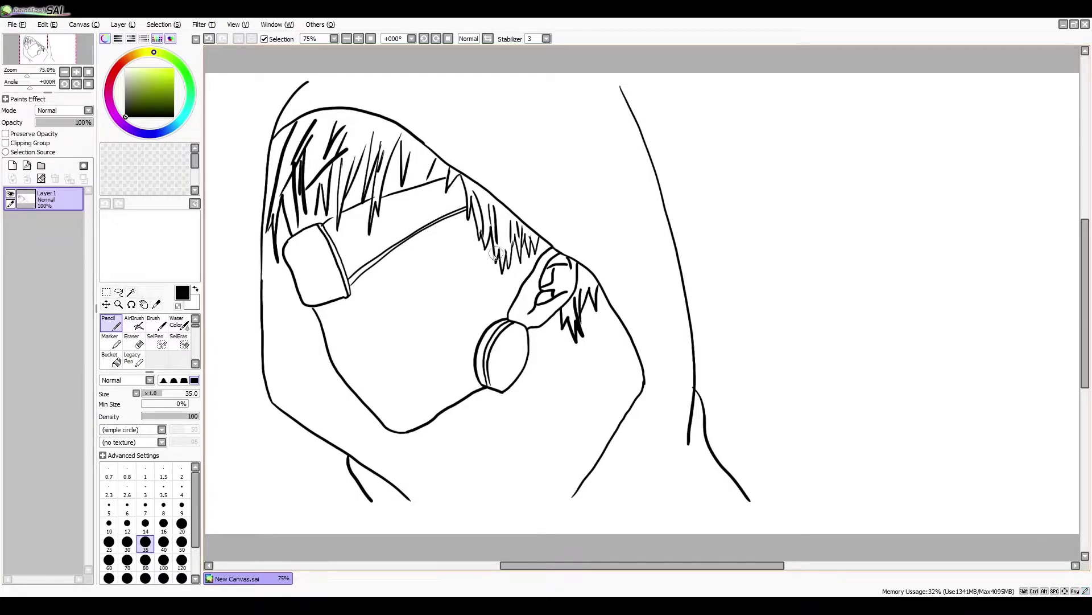
# Draw the brow line below the strap and add small round rivets at the corners of the eye patch.
pyautogui.moveTo(402, 245); pyautogui.dragTo(484, 220)
pyautogui.hotkey('ctrl', 'z')
pyautogui.moveTo(402, 243); pyautogui.dragTo(483, 225)
pyautogui.moveTo(315, 238); pyautogui.dragTo(317, 234)
pyautogui.moveTo(306, 300); pyautogui.dragTo(339, 289)
# Draw the curved lower strap as a double line with a rivet and crosswise seam, plus the nose contour below it.
pyautogui.moveTo(348, 295)
pyautogui.mouseDown()
pyautogui.moveTo(448, 298)
pyautogui.moveTo(498, 269)
pyautogui.mouseUp()
pyautogui.hotkey('ctrl', 'z')
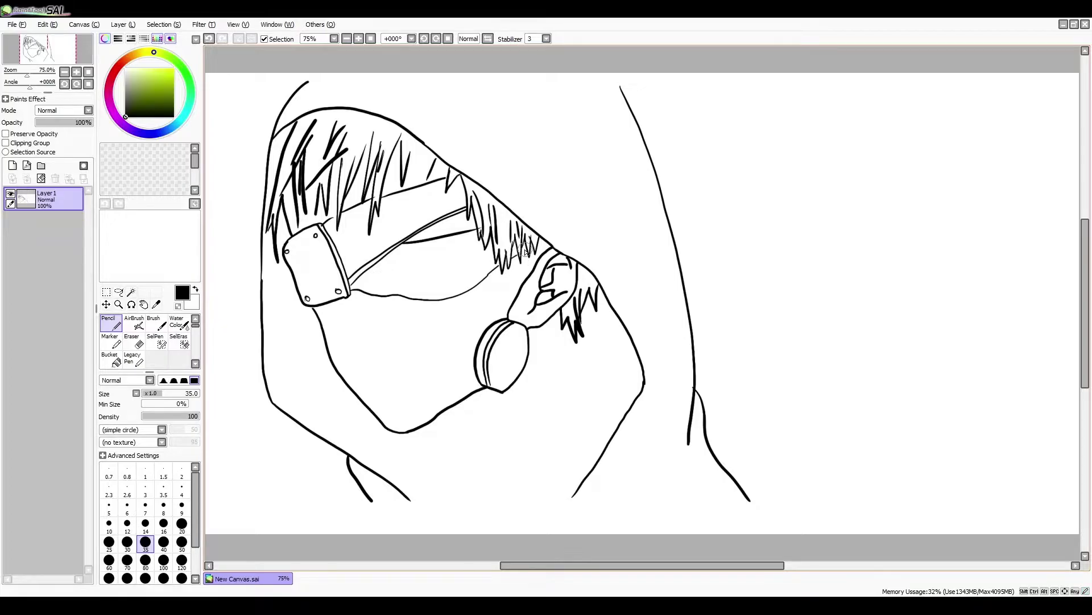
pyautogui.moveTo(349, 295)
pyautogui.mouseDown()
pyautogui.moveTo(450, 302)
pyautogui.moveTo(500, 267)
pyautogui.mouseUp()
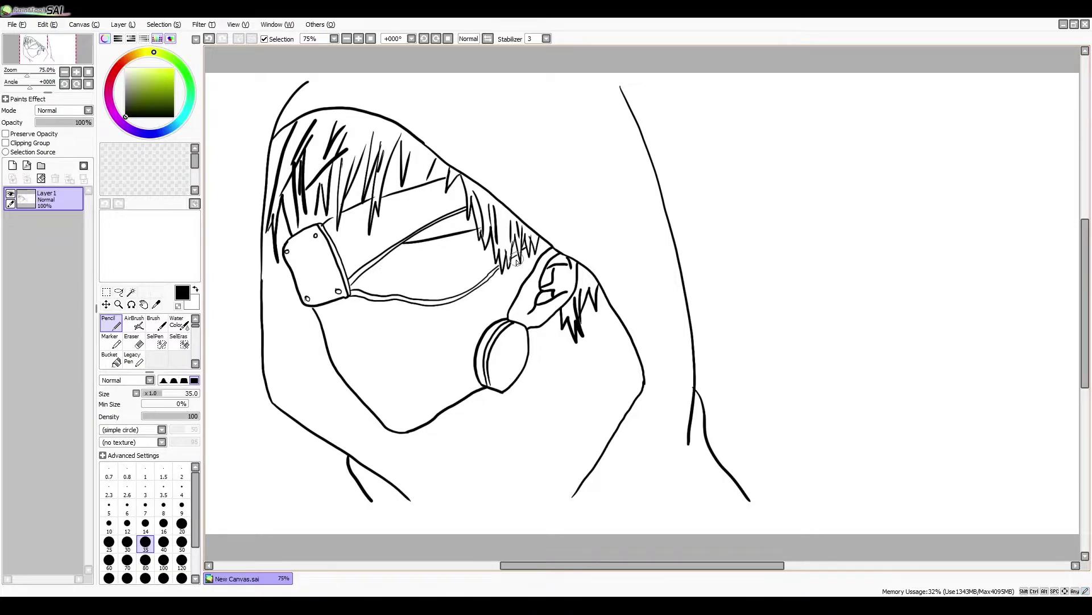
pyautogui.moveTo(395, 301); pyautogui.dragTo(400, 301)
pyautogui.moveTo(379, 273); pyautogui.dragTo(394, 296)
pyautogui.moveTo(343, 303)
pyautogui.mouseDown()
pyautogui.moveTo(341, 322)
pyautogui.moveTo(365, 341)
pyautogui.mouseUp()
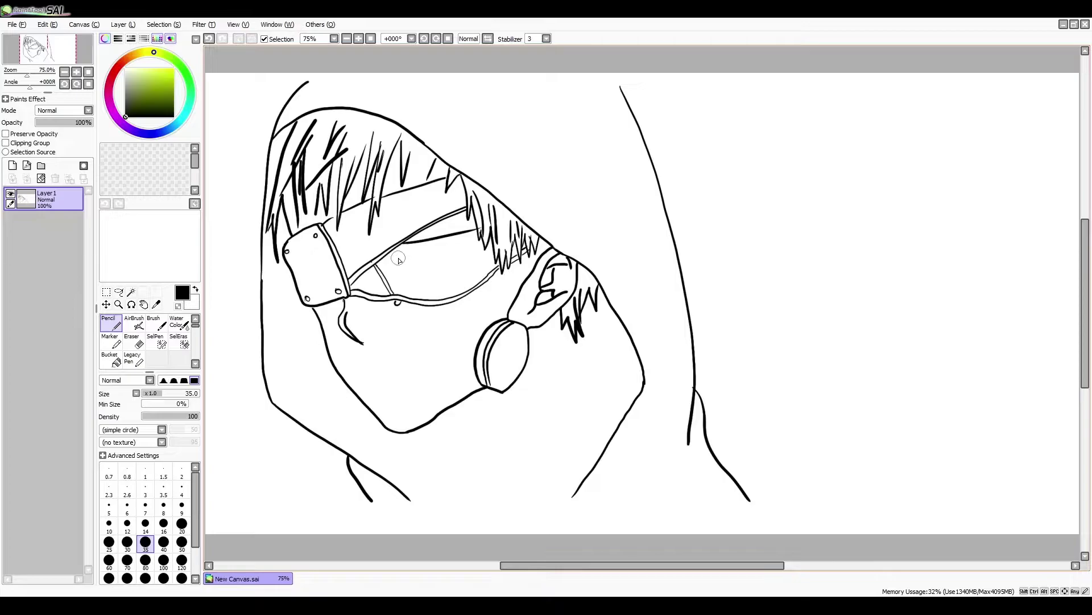
# Draw the visible eye's arched upper eyelid with lash strokes at the inner corner.
pyautogui.moveTo(391, 260)
pyautogui.mouseDown()
pyautogui.moveTo(440, 245)
pyautogui.moveTo(393, 261)
pyautogui.moveTo(406, 251)
pyautogui.moveTo(392, 269)
pyautogui.moveTo(437, 246)
pyautogui.moveTo(392, 268)
pyautogui.moveTo(413, 251)
pyautogui.moveTo(433, 246)
pyautogui.moveTo(398, 268)
pyautogui.moveTo(435, 251)
pyautogui.moveTo(398, 272)
pyautogui.moveTo(448, 247)
pyautogui.moveTo(500, 275)
pyautogui.moveTo(472, 273)
pyautogui.moveTo(466, 285)
pyautogui.moveTo(480, 262)
pyautogui.mouseUp()
pyautogui.hotkey('ctrl', 'z')
pyautogui.hotkey('ctrl', 'z')
pyautogui.hotkey('ctrl', 'z')
pyautogui.moveTo(411, 274)
pyautogui.mouseDown()
pyautogui.moveTo(428, 250)
pyautogui.moveTo(440, 253)
pyautogui.moveTo(406, 272)
pyautogui.moveTo(461, 250)
pyautogui.moveTo(491, 268)
pyautogui.mouseUp()
pyautogui.hotkey('ctrl', 'z')
pyautogui.hotkey('ctrl', 'z')
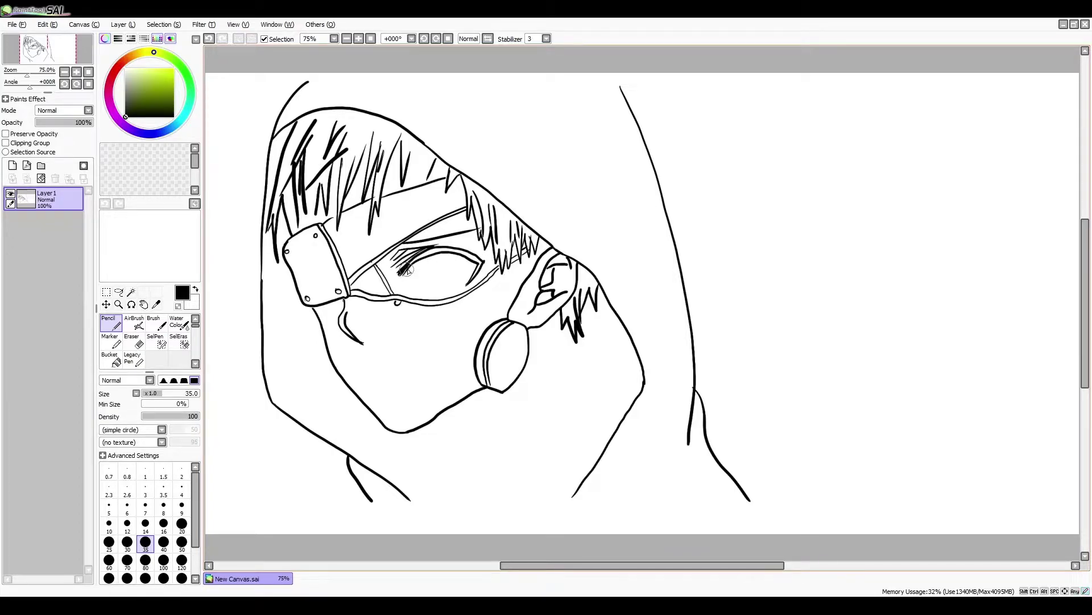
# Draw the eye's lower eyelid and a round iris with a small pupil at its centre.
pyautogui.moveTo(399, 277)
pyautogui.mouseDown()
pyautogui.moveTo(422, 282)
pyautogui.moveTo(422, 269)
pyautogui.moveTo(426, 291)
pyautogui.moveTo(415, 290)
pyautogui.moveTo(466, 283)
pyautogui.mouseUp()
pyautogui.moveTo(449, 262)
pyautogui.mouseDown()
pyautogui.moveTo(439, 274)
pyautogui.moveTo(450, 286)
pyautogui.moveTo(464, 273)
pyautogui.moveTo(456, 261)
pyautogui.moveTo(448, 283)
pyautogui.mouseUp()
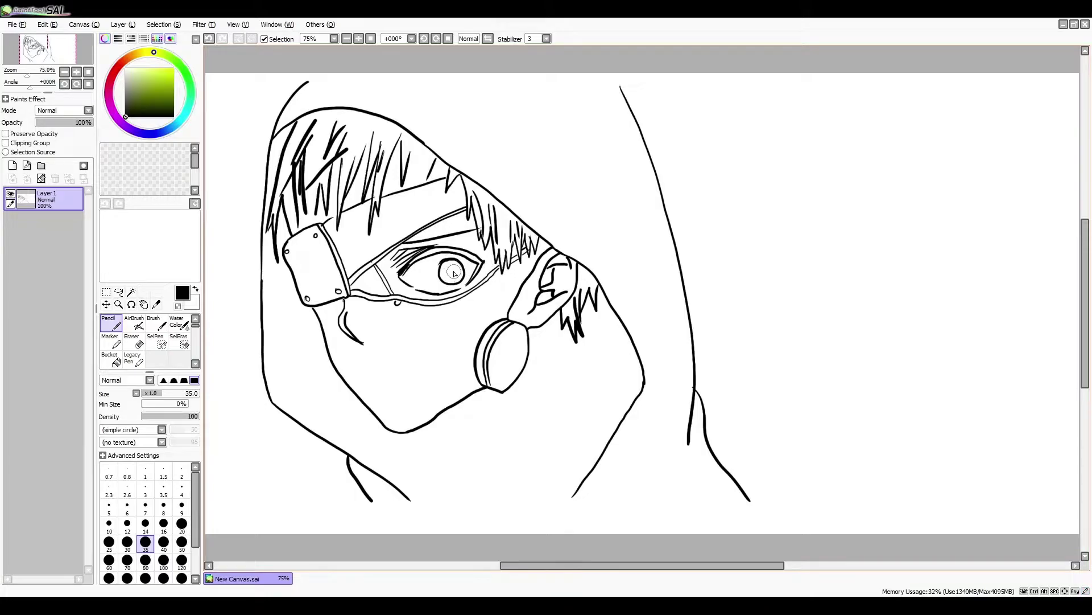
pyautogui.moveTo(451, 273); pyautogui.dragTo(452, 270)
pyautogui.hotkey('ctrl', 'z')
pyautogui.moveTo(437, 270)
pyautogui.mouseDown()
pyautogui.moveTo(414, 279)
pyautogui.moveTo(453, 290)
pyautogui.moveTo(417, 283)
pyautogui.moveTo(438, 270)
pyautogui.mouseUp()
pyautogui.hotkey('ctrl', 'z')
# Add thin curved detail lines inside the eye beside the iris.
pyautogui.moveTo(475, 274)
pyautogui.mouseDown()
pyautogui.moveTo(534, 239)
pyautogui.moveTo(470, 283)
pyautogui.mouseUp()
pyautogui.hotkey('ctrl', 'z')
pyautogui.hotkey('ctrl', 'z')
pyautogui.hotkey('ctrl', 'z')
pyautogui.moveTo(466, 281); pyautogui.dragTo(463, 286)
pyautogui.hotkey('ctrl', 'z')
pyautogui.moveTo(469, 271); pyautogui.dragTo(467, 283)
# Thicken the upper eyelid line and darken the lashes at both corners of the eye.
pyautogui.moveTo(416, 256); pyautogui.dragTo(471, 256)
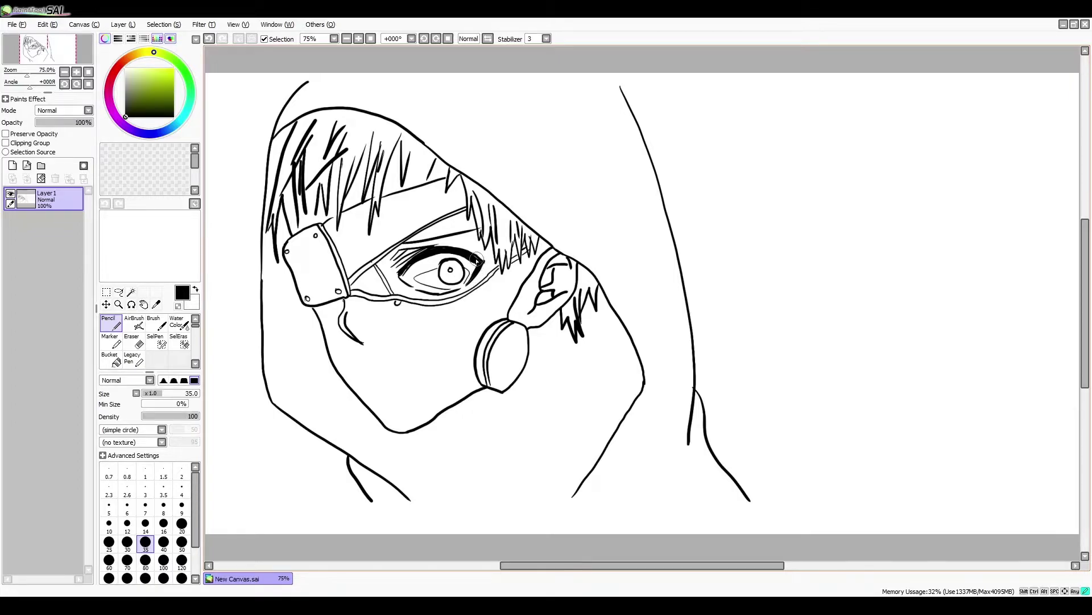
pyautogui.moveTo(476, 259); pyautogui.dragTo(484, 262)
pyautogui.moveTo(398, 267); pyautogui.dragTo(413, 264)
# Draw the sides and bottom of the mask's mouth opening inside the jawline.
pyautogui.moveTo(335, 336); pyautogui.dragTo(375, 403)
pyautogui.hotkey('ctrl', 'z')
pyautogui.moveTo(336, 332)
pyautogui.mouseDown()
pyautogui.moveTo(378, 402)
pyautogui.moveTo(421, 410)
pyautogui.mouseUp()
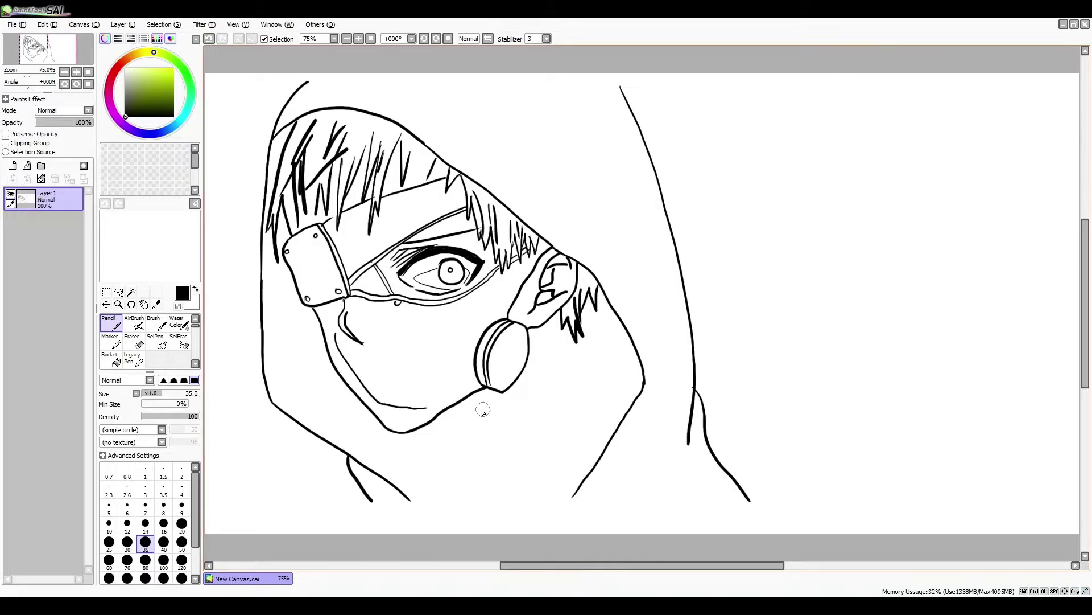
pyautogui.press('e')
pyautogui.moveTo(420, 408)
pyautogui.mouseDown()
pyautogui.moveTo(410, 404)
pyautogui.moveTo(431, 402)
pyautogui.moveTo(447, 376)
pyautogui.moveTo(428, 406)
pyautogui.moveTo(474, 346)
pyautogui.mouseUp()
pyautogui.press('n')
pyautogui.hotkey('ctrl', 'z')
# Close the mouth opening with a wavy upper edge and add a parallel inner line beneath it.
pyautogui.hotkey('ctrl', 'z')
pyautogui.moveTo(340, 335)
pyautogui.mouseDown()
pyautogui.moveTo(413, 349)
pyautogui.moveTo(455, 329)
pyautogui.moveTo(482, 349)
pyautogui.mouseUp()
pyautogui.hotkey('ctrl', 'z')
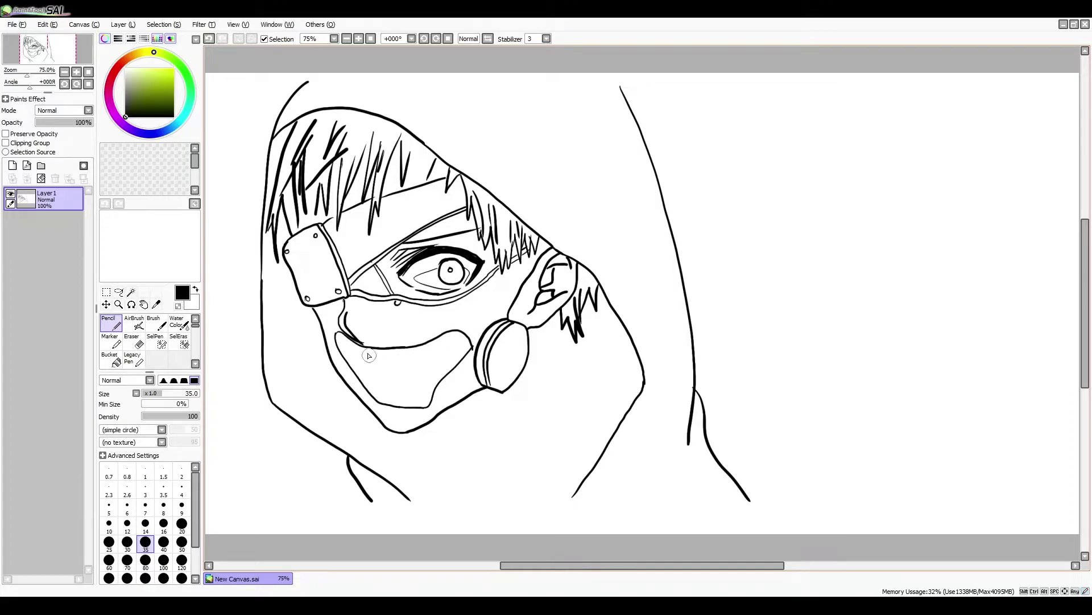
pyautogui.moveTo(337, 335); pyautogui.dragTo(411, 344)
pyautogui.moveTo(336, 337)
pyautogui.mouseDown()
pyautogui.moveTo(357, 350)
pyautogui.moveTo(409, 350)
pyautogui.mouseUp()
pyautogui.hotkey('ctrl', 'z')
pyautogui.hotkey('ctrl', 'z')
pyautogui.moveTo(339, 339)
pyautogui.mouseDown()
pyautogui.moveTo(373, 349)
pyautogui.moveTo(464, 338)
pyautogui.mouseUp()
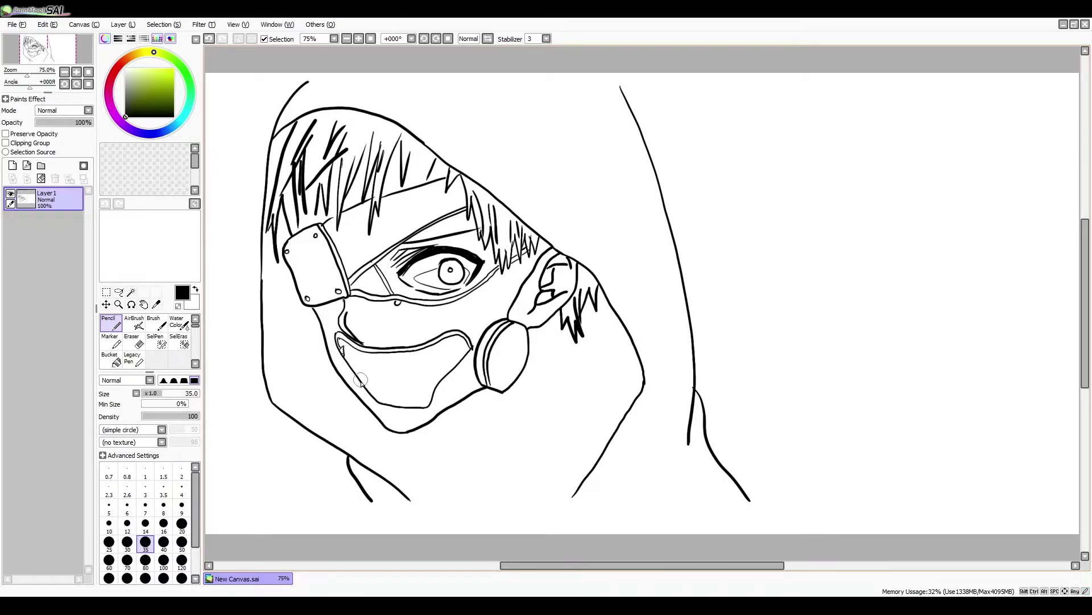
# Draw an inner contour along the mouth opening's sides and bottom, and add detail lines on the mask's left edge.
pyautogui.moveTo(342, 349)
pyautogui.mouseDown()
pyautogui.moveTo(378, 394)
pyautogui.moveTo(436, 380)
pyautogui.mouseUp()
pyautogui.hotkey('ctrl', 'z')
pyautogui.moveTo(446, 370); pyautogui.dragTo(471, 345)
pyautogui.hotkey('ctrl', 'z')
pyautogui.moveTo(424, 401); pyautogui.dragTo(472, 343)
pyautogui.moveTo(376, 392)
pyautogui.mouseDown()
pyautogui.moveTo(415, 391)
pyautogui.moveTo(379, 391)
pyautogui.moveTo(427, 394)
pyautogui.moveTo(378, 392)
pyautogui.moveTo(423, 401)
pyautogui.moveTo(496, 359)
pyautogui.moveTo(418, 403)
pyautogui.moveTo(377, 392)
pyautogui.moveTo(431, 399)
pyautogui.mouseUp()
pyautogui.hotkey('ctrl', 'z')
pyautogui.hotkey('ctrl', 'z')
pyautogui.hotkey('ctrl', 'z')
pyautogui.hotkey('ctrl', 'z')
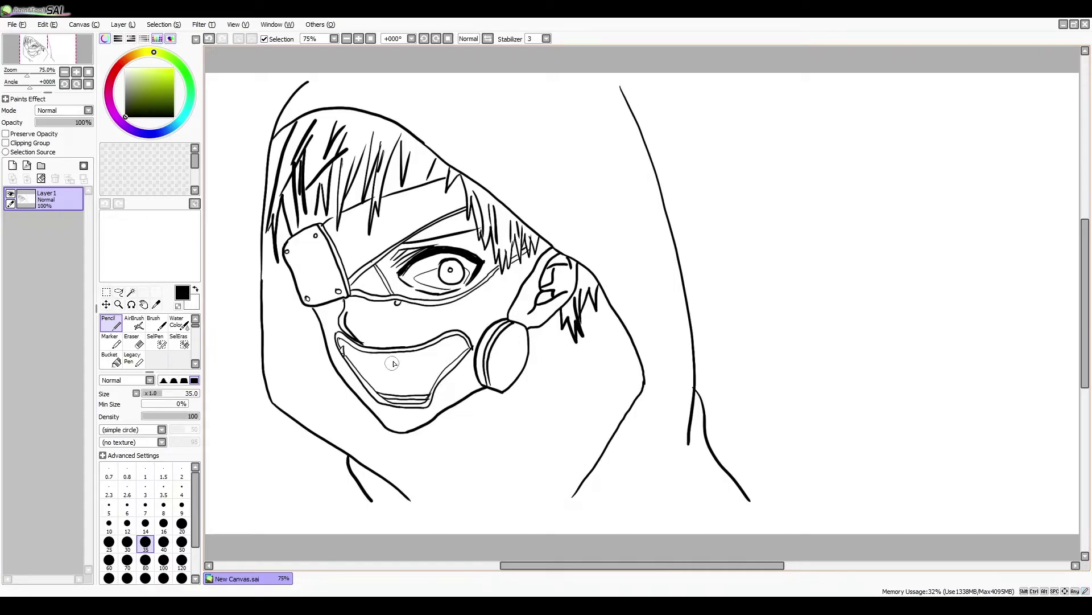
pyautogui.moveTo(318, 322)
pyautogui.mouseDown()
pyautogui.moveTo(334, 367)
pyautogui.moveTo(335, 352)
pyautogui.moveTo(346, 376)
pyautogui.mouseUp()
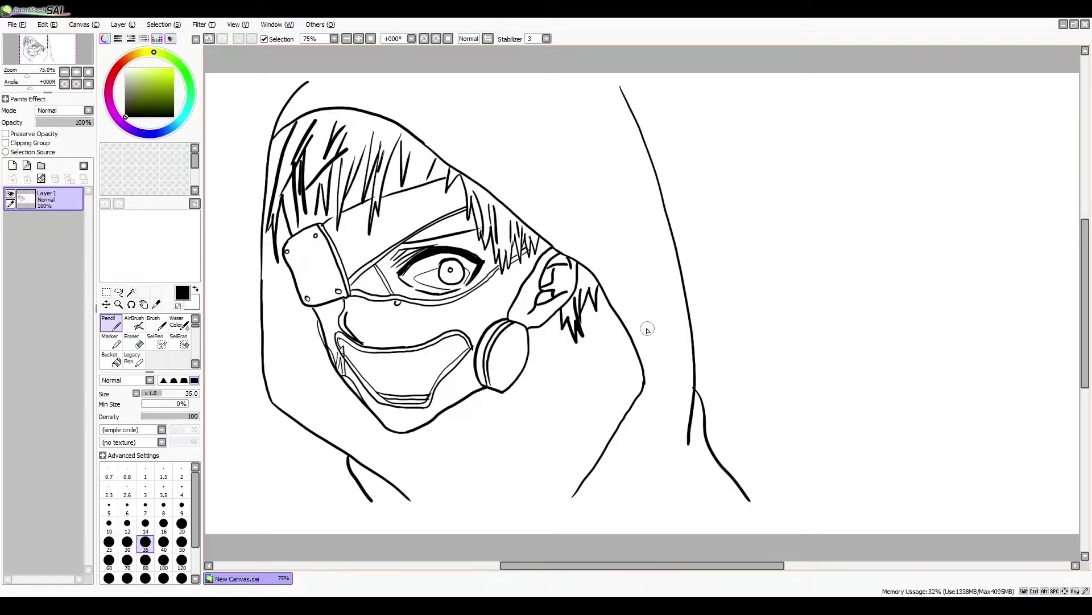
# Draw the curved band across the mouth opening that separates the upper and lower rows of teeth.
pyautogui.moveTo(549, 295); pyautogui.dragTo(566, 277)
pyautogui.moveTo(344, 350)
pyautogui.mouseDown()
pyautogui.moveTo(383, 371)
pyautogui.moveTo(370, 363)
pyautogui.moveTo(460, 349)
pyautogui.mouseUp()
pyautogui.hotkey('ctrl', 'z')
pyautogui.moveTo(341, 348)
pyautogui.mouseDown()
pyautogui.moveTo(402, 376)
pyautogui.moveTo(464, 343)
pyautogui.mouseUp()
pyautogui.hotkey('ctrl', 'z')
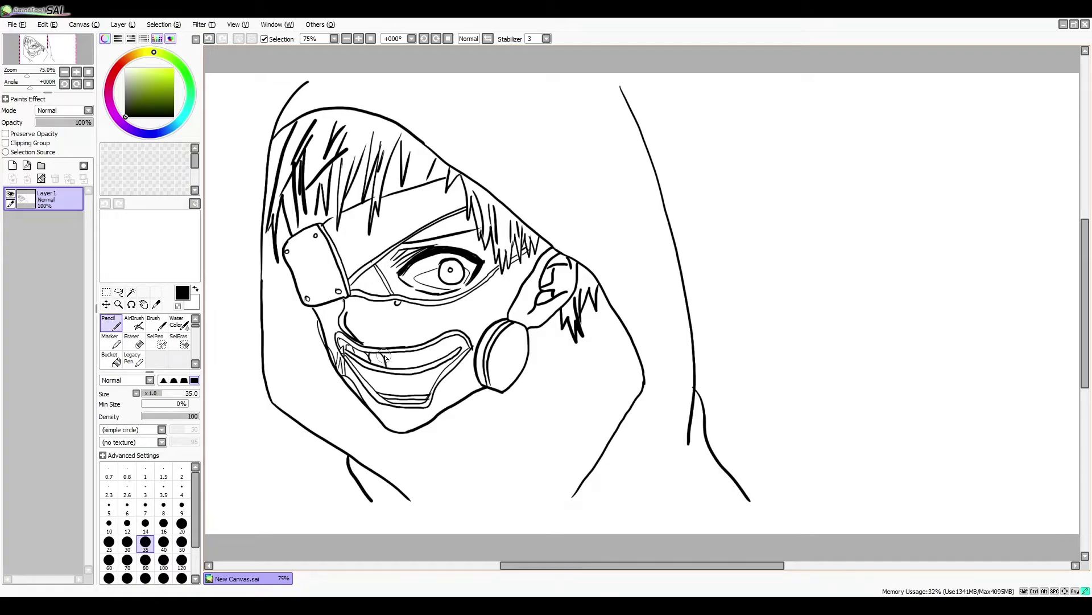
# Draw the upper and lower rows of teeth along the curved mouth band.
pyautogui.moveTo(400, 352); pyautogui.dragTo(401, 369)
pyautogui.moveTo(428, 351); pyautogui.dragTo(428, 367)
pyautogui.moveTo(383, 383); pyautogui.dragTo(403, 378)
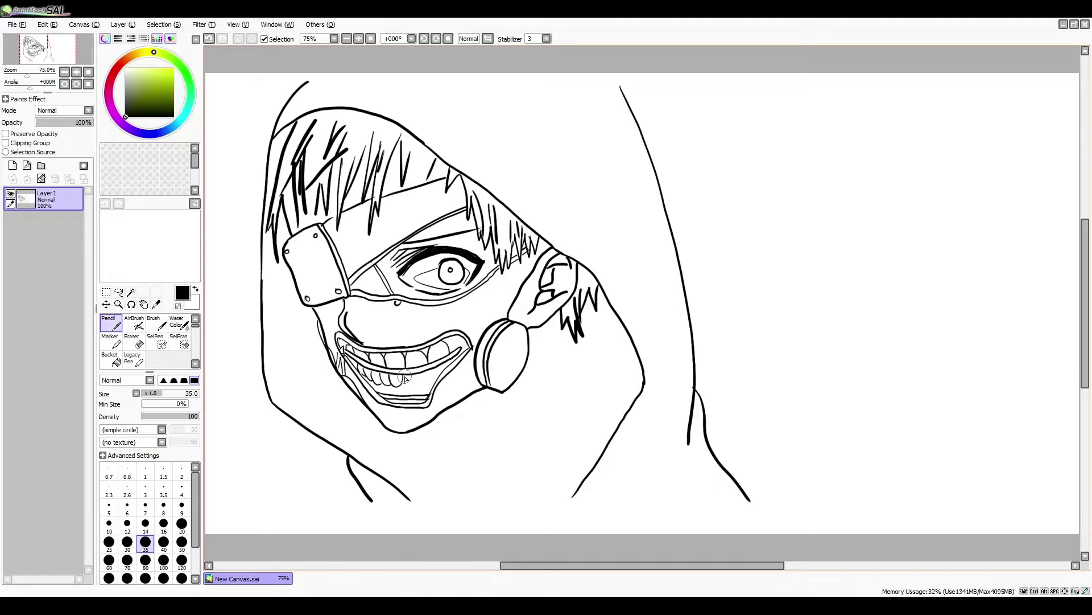
pyautogui.moveTo(416, 376); pyautogui.dragTo(429, 375)
# Refine the ear's lower contour and draw an inner ring with a diagonal bar inside the mask's side disc.
pyautogui.moveTo(529, 313); pyautogui.dragTo(572, 289)
pyautogui.moveTo(515, 322)
pyautogui.mouseDown()
pyautogui.moveTo(497, 375)
pyautogui.moveTo(519, 370)
pyautogui.mouseUp()
pyautogui.hotkey('ctrl', 'z')
pyautogui.moveTo(515, 327)
pyautogui.mouseDown()
pyautogui.moveTo(490, 381)
pyautogui.moveTo(511, 380)
pyautogui.moveTo(523, 333)
pyautogui.moveTo(515, 366)
pyautogui.mouseUp()
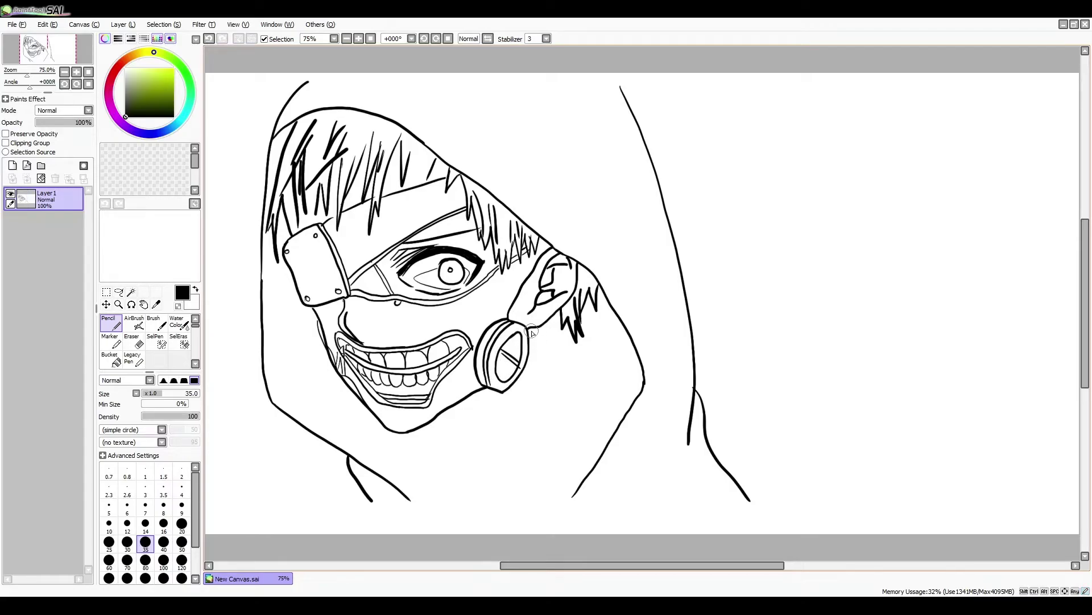
# Draw the neck line down from the hair behind the ear and a double collar line inside the hood's right edge.
pyautogui.moveTo(576, 340); pyautogui.dragTo(593, 374)
pyautogui.moveTo(531, 495); pyautogui.dragTo(578, 468)
pyautogui.hotkey('ctrl', 'z')
pyautogui.moveTo(532, 495)
pyautogui.mouseDown()
pyautogui.moveTo(576, 464)
pyautogui.moveTo(605, 393)
pyautogui.mouseUp()
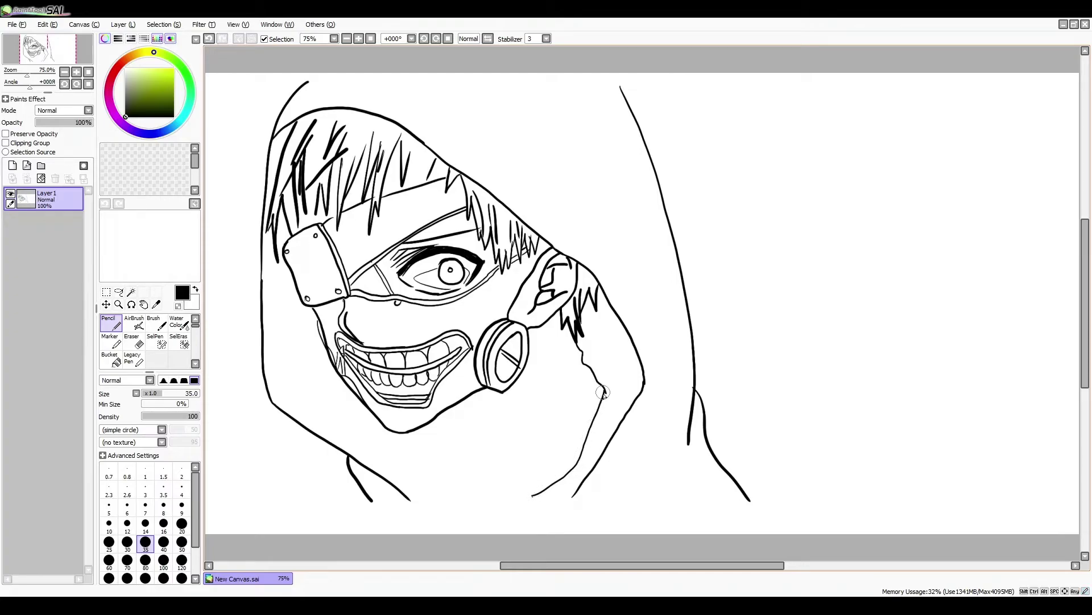
pyautogui.moveTo(533, 497)
pyautogui.mouseDown()
pyautogui.moveTo(584, 454)
pyautogui.moveTo(605, 395)
pyautogui.moveTo(623, 417)
pyautogui.mouseUp()
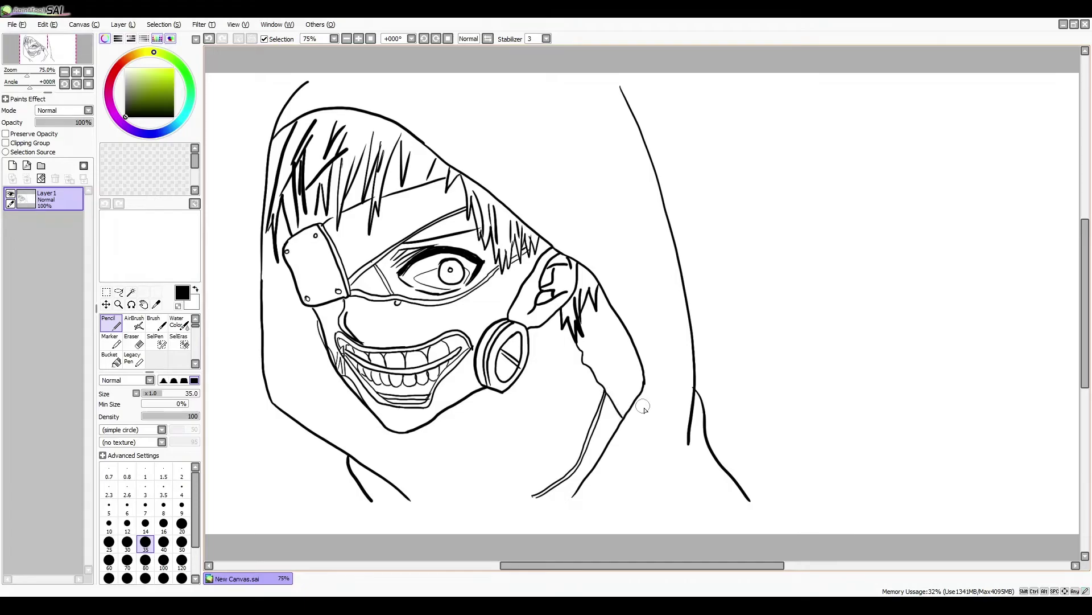
# Draw the front collar lines below the chin and a small zipper pull with a toothed zipper band running down from it.
pyautogui.moveTo(422, 436)
pyautogui.mouseDown()
pyautogui.moveTo(421, 496)
pyautogui.moveTo(429, 475)
pyautogui.moveTo(464, 496)
pyautogui.mouseUp()
pyautogui.moveTo(429, 422)
pyautogui.mouseDown()
pyautogui.moveTo(440, 427)
pyautogui.moveTo(441, 417)
pyautogui.mouseUp()
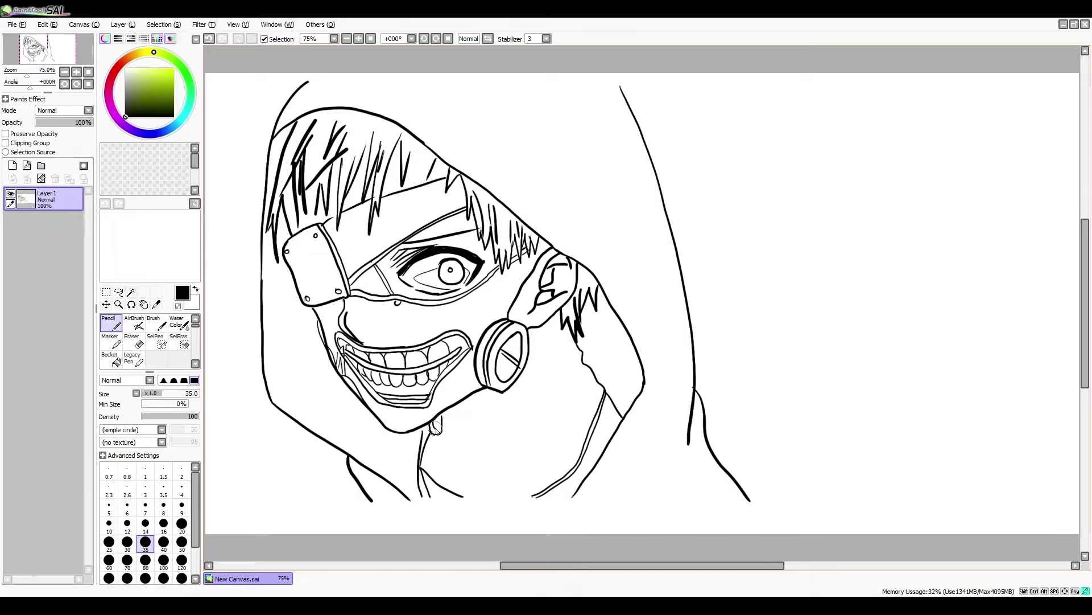
pyautogui.moveTo(438, 434)
pyautogui.mouseDown()
pyautogui.moveTo(469, 492)
pyautogui.moveTo(476, 484)
pyautogui.moveTo(493, 500)
pyautogui.mouseUp()
pyautogui.moveTo(435, 428); pyautogui.dragTo(471, 472)
pyautogui.moveTo(444, 429); pyautogui.dragTo(481, 490)
pyautogui.moveTo(446, 442); pyautogui.dragTo(457, 463)
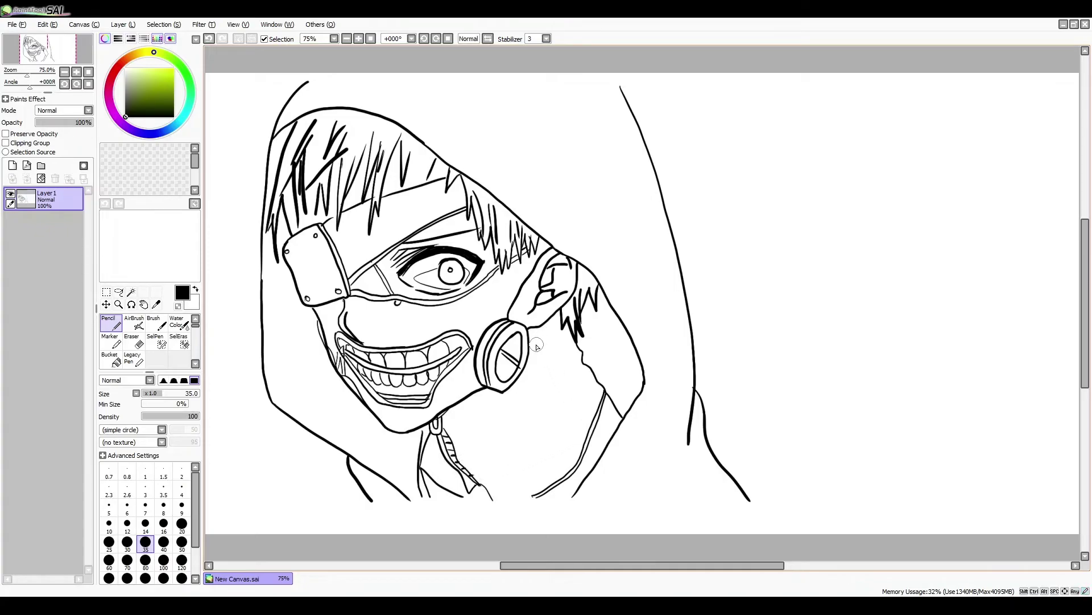
pyautogui.moveTo(531, 341); pyautogui.dragTo(548, 324)
# Handwrite the title "Tokyo Ghoul" with "Line Art" beneath it in the blank area beside the hooded character.
pyautogui.moveTo(751, 234)
pyautogui.mouseDown()
pyautogui.moveTo(747, 267)
pyautogui.moveTo(763, 233)
pyautogui.moveTo(755, 268)
pyautogui.moveTo(768, 237)
pyautogui.moveTo(793, 264)
pyautogui.moveTo(815, 259)
pyautogui.mouseUp()
pyautogui.hotkey('ctrl', 'z')
pyautogui.hotkey('ctrl', 'z')
pyautogui.moveTo(822, 243)
pyautogui.mouseDown()
pyautogui.moveTo(880, 231)
pyautogui.moveTo(887, 256)
pyautogui.moveTo(888, 244)
pyautogui.moveTo(916, 262)
pyautogui.moveTo(947, 250)
pyautogui.moveTo(949, 237)
pyautogui.moveTo(965, 260)
pyautogui.mouseUp()
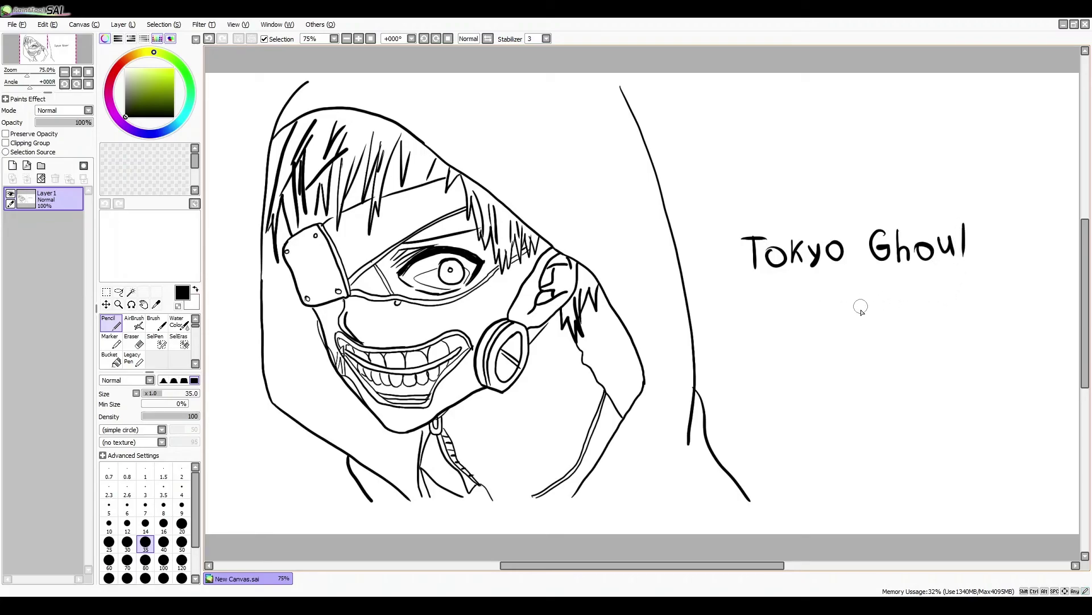
pyautogui.moveTo(816, 279)
pyautogui.mouseDown()
pyautogui.moveTo(837, 312)
pyautogui.moveTo(921, 305)
pyautogui.moveTo(941, 288)
pyautogui.moveTo(958, 307)
pyautogui.moveTo(960, 287)
pyautogui.mouseUp()
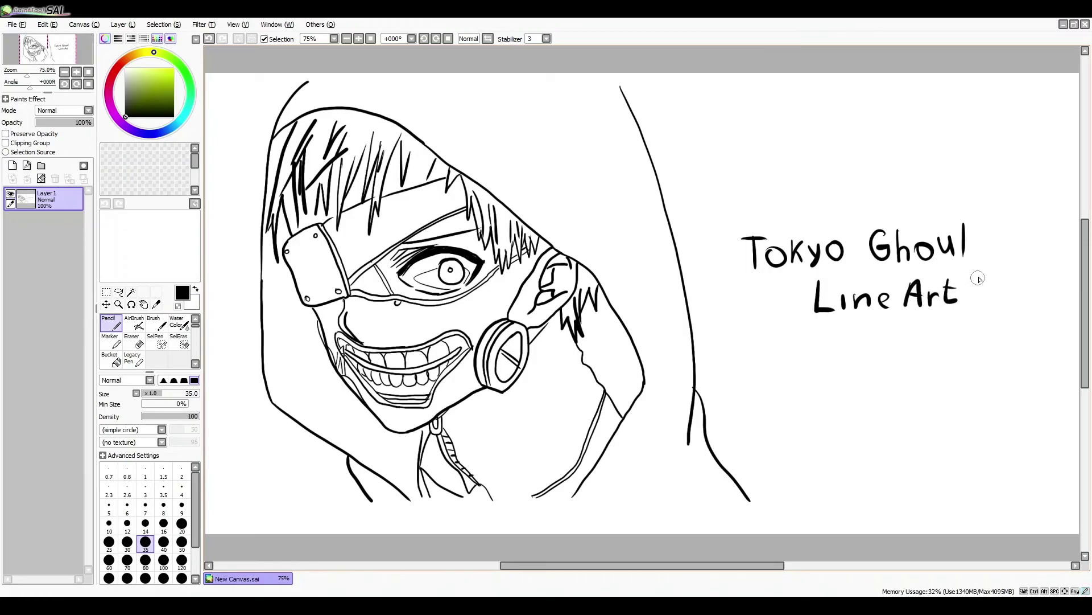